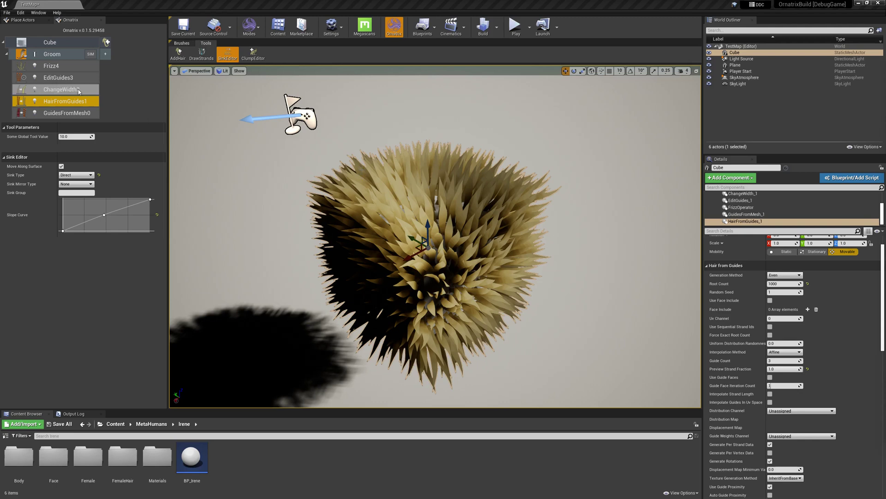
- Examine the channel options of the ChangeWidth2 operator and the settings of the Frizz4 operator
{"action": "left_click", "coordinate": [78, 89]}
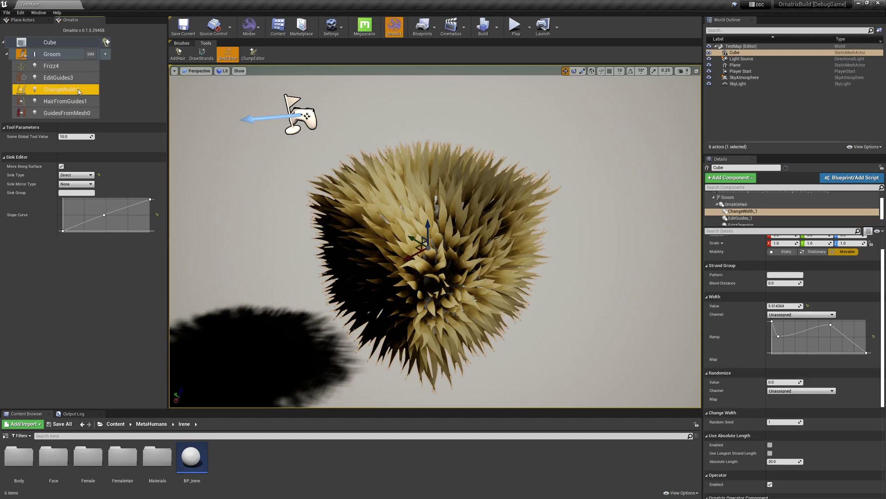
{"action": "left_click", "coordinate": [779, 391]}
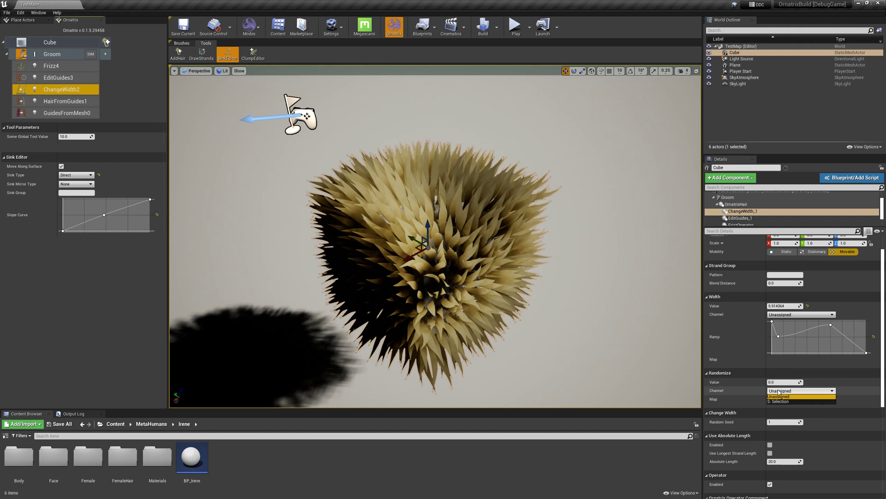
{"action": "left_click", "coordinate": [779, 393]}
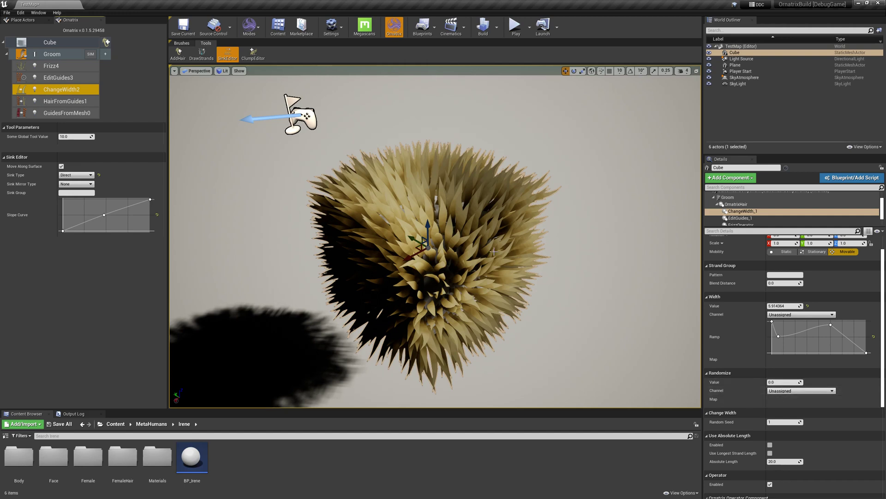
{"action": "left_click", "coordinate": [51, 66]}
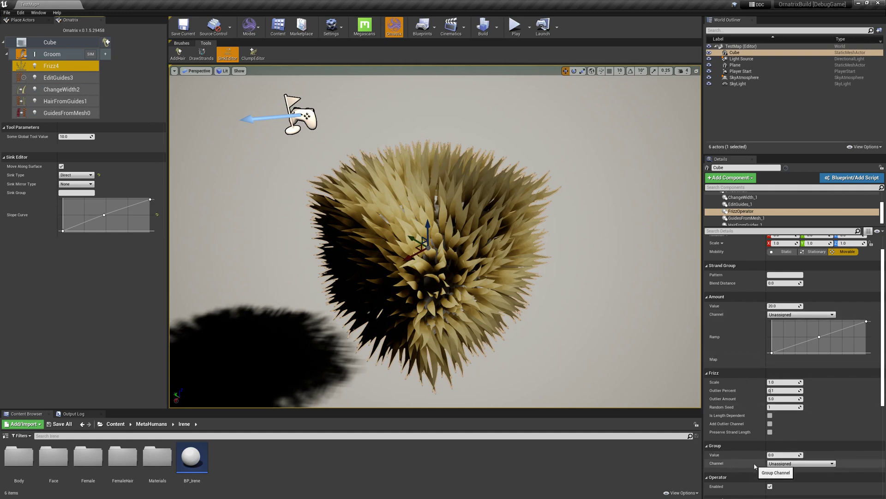
{"action": "scroll", "coordinate": [755, 462], "scroll_direction": "up", "scroll_amount": 2}
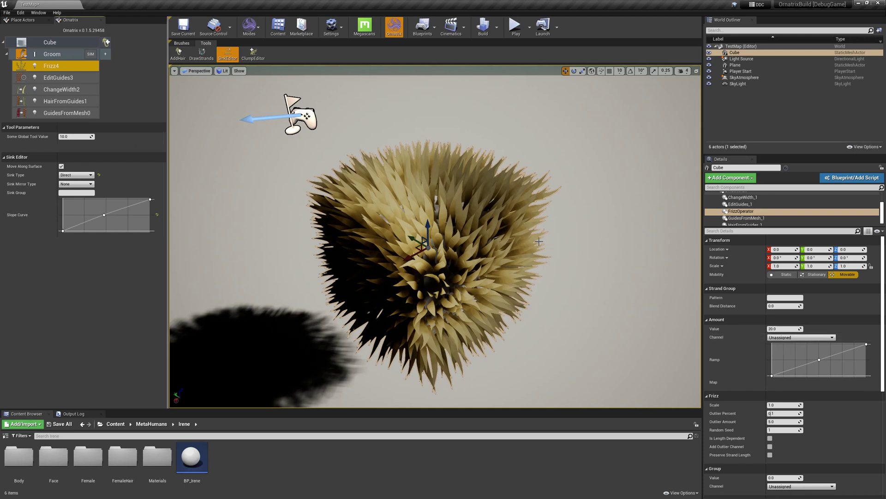
- Add a SurfaceComb operator to the groom directly above HairFromGuides1
{"action": "left_click", "coordinate": [65, 102]}
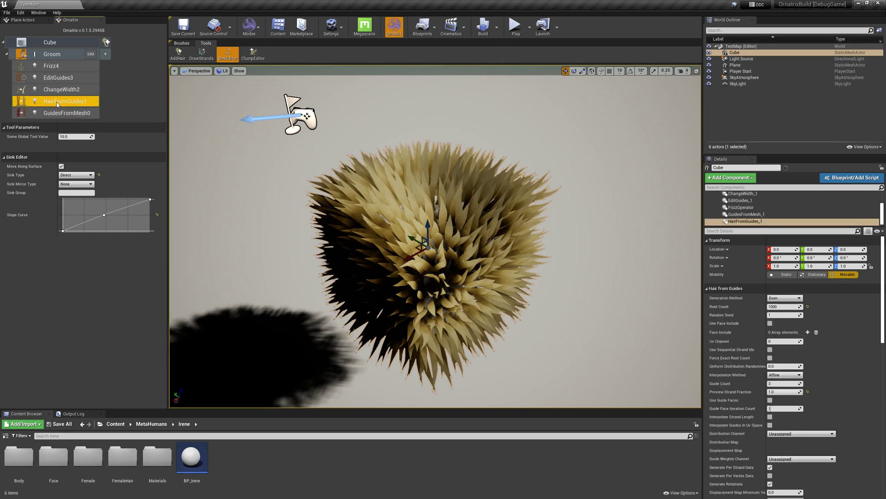
{"action": "left_click", "coordinate": [106, 55]}
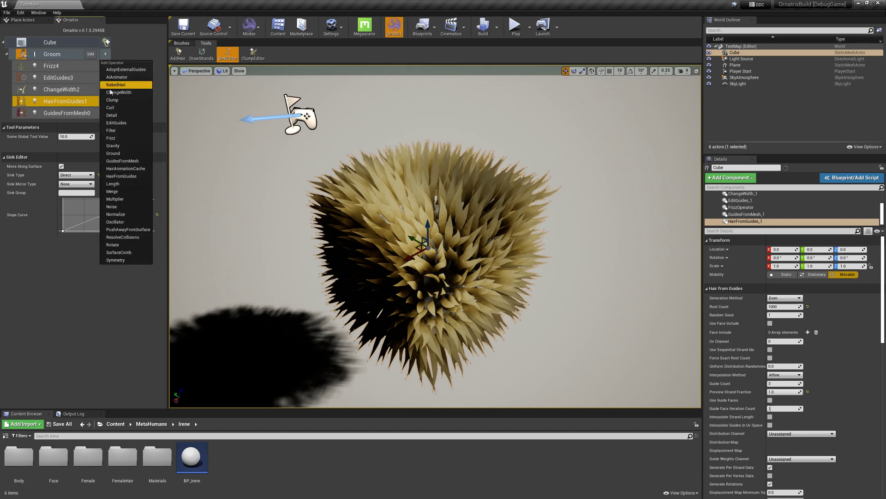
{"action": "left_click", "coordinate": [121, 252]}
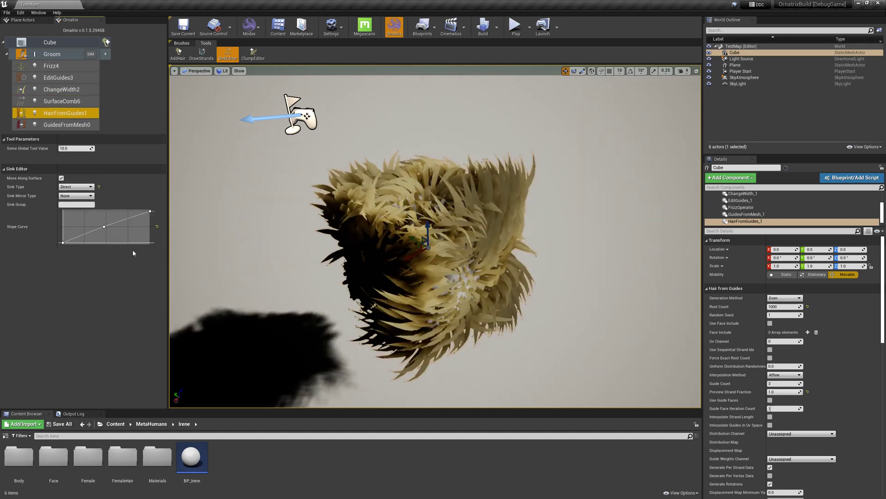
- Set the new SurfaceComb operator's algorithm to Triangulation
{"action": "left_click", "coordinate": [67, 108]}
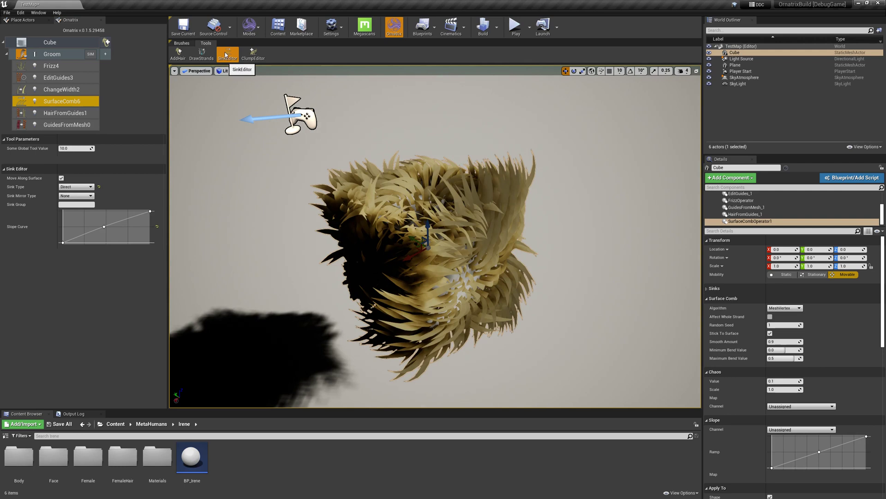
{"action": "left_click", "coordinate": [228, 54]}
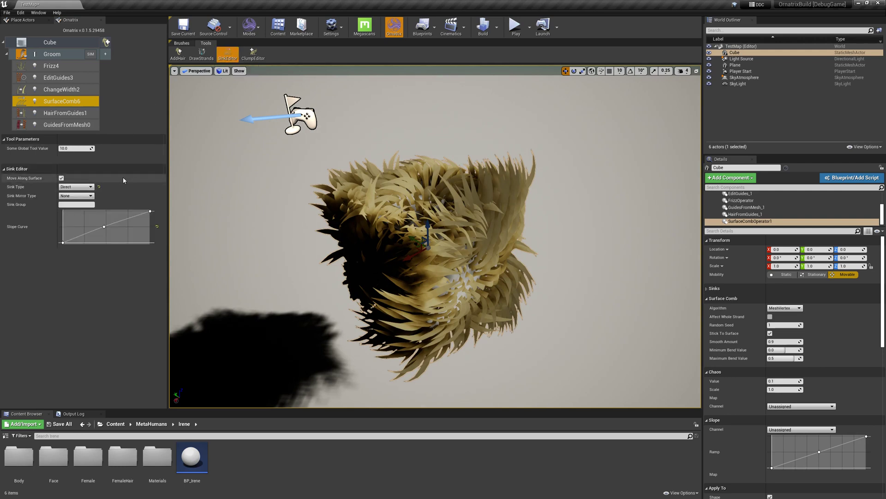
{"action": "left_click", "coordinate": [787, 308]}
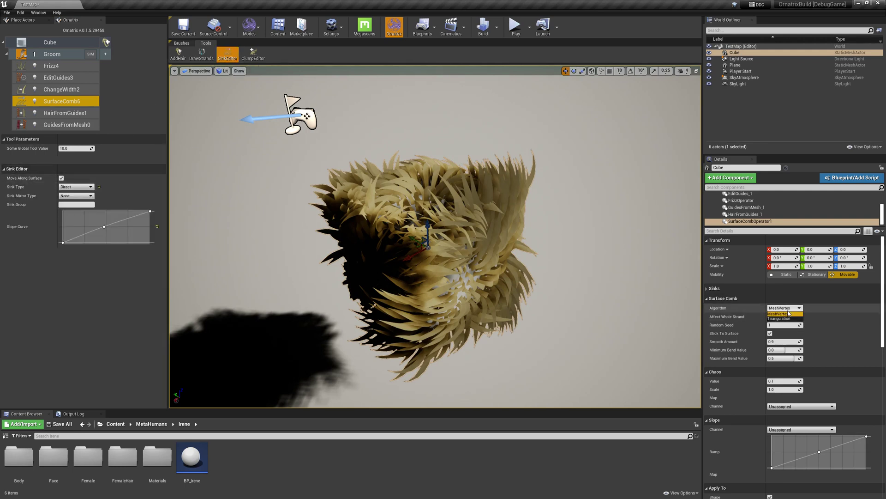
{"action": "left_click", "coordinate": [789, 318]}
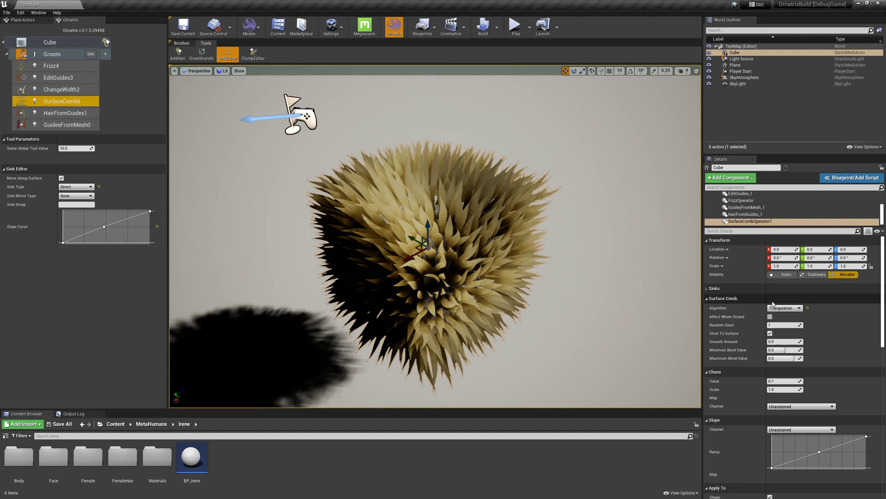
{"action": "left_click", "coordinate": [770, 333]}
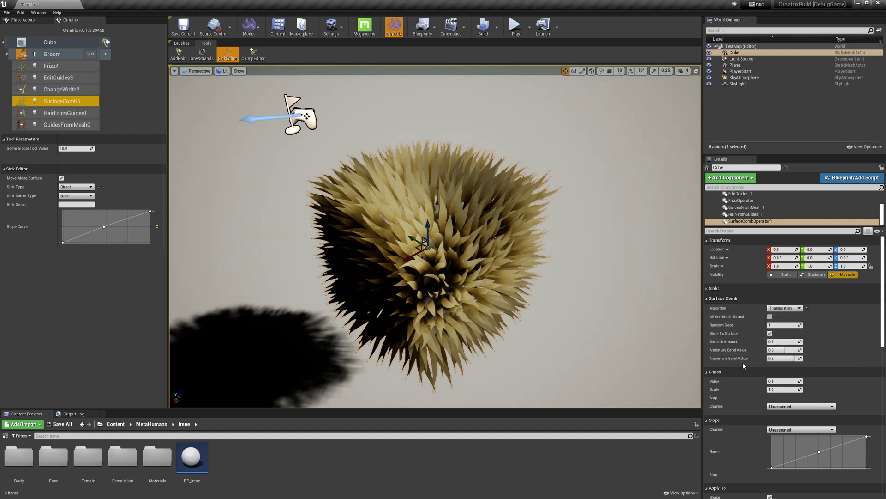
- Make the SurfaceComb operator apply only to Strand Data, with Shape and Direction disabled
{"action": "scroll", "coordinate": [743, 363], "scroll_direction": "down", "scroll_amount": 3}
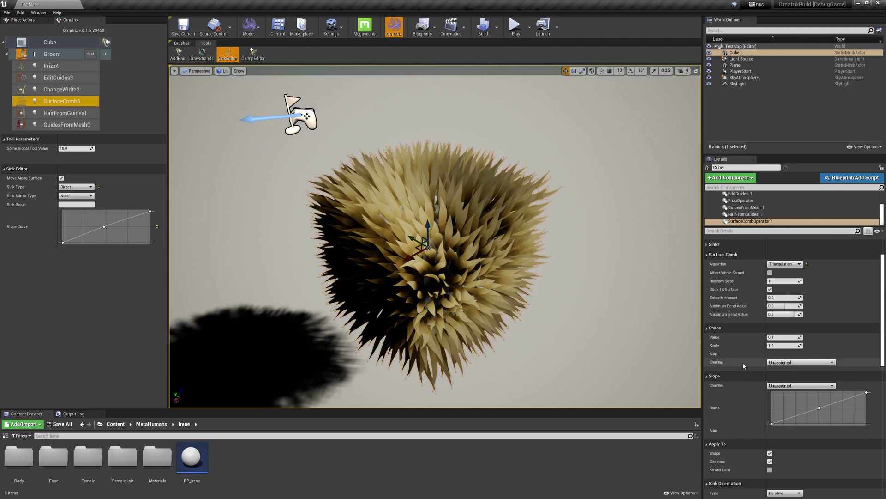
{"action": "scroll", "coordinate": [744, 362], "scroll_direction": "down", "scroll_amount": 6}
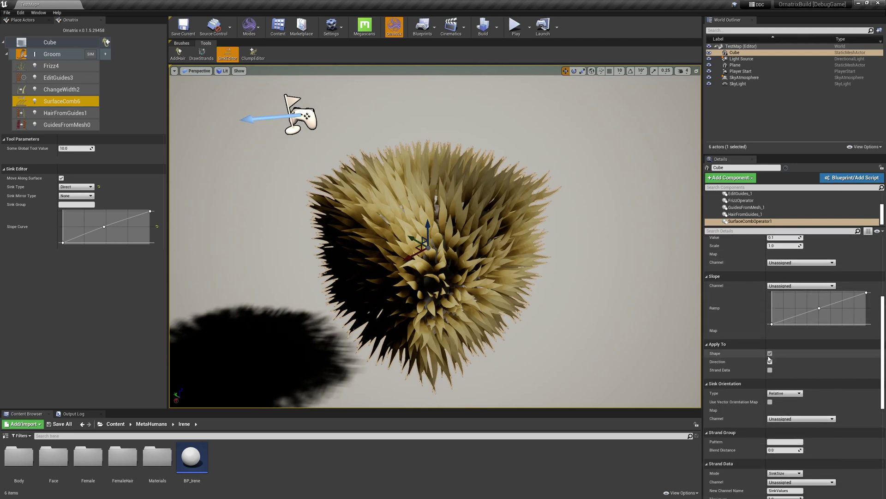
{"action": "left_click", "coordinate": [770, 354]}
{"action": "left_click", "coordinate": [770, 361]}
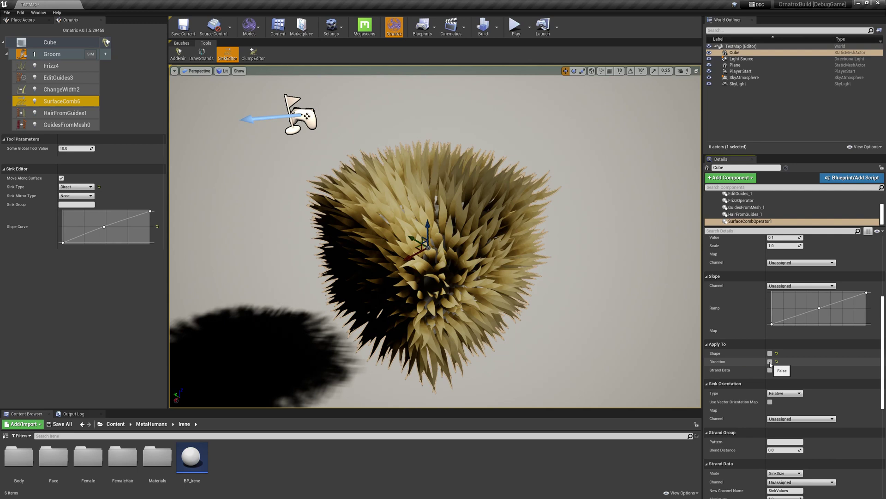
{"action": "left_click", "coordinate": [769, 370]}
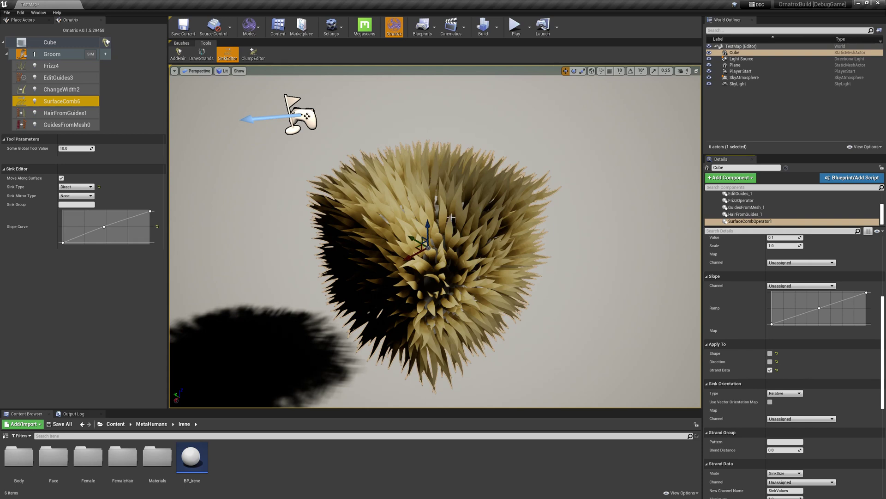
- Raise the Maximum of the SurfaceComb operator's Strand Data to 5.061609
{"action": "mouse_move", "coordinate": [393, 234]}
{"action": "left_mouse_down"}
{"action": "mouse_move", "coordinate": [371, 267]}
{"action": "mouse_move", "coordinate": [461, 249]}
{"action": "left_mouse_up"}
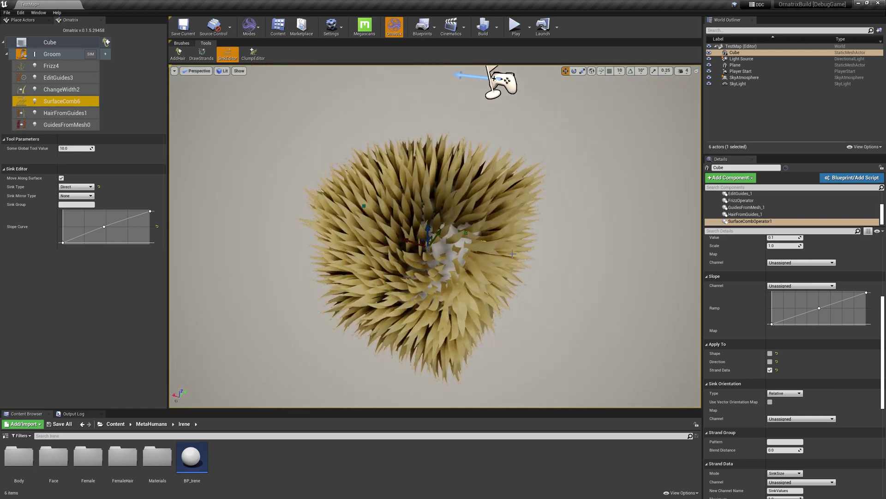
{"action": "left_click_drag", "start_coordinate": [439, 286], "coordinate": [395, 311], "text": "alt"}
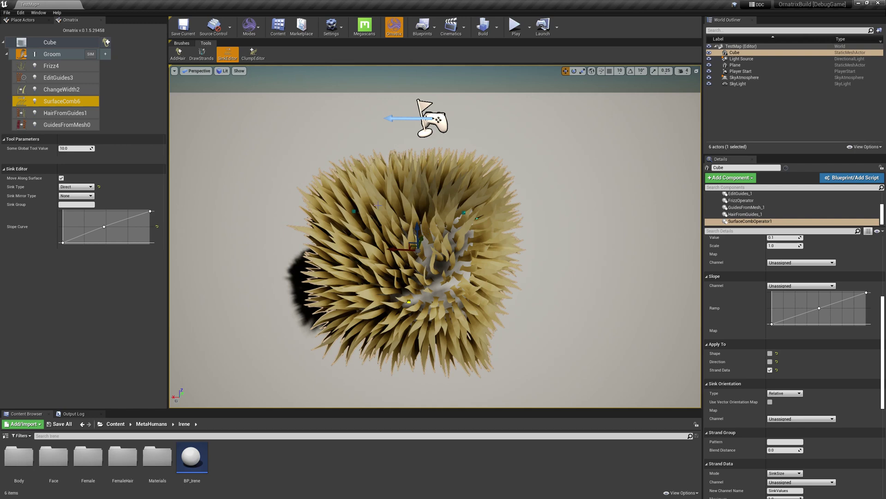
{"action": "scroll", "coordinate": [749, 429], "scroll_direction": "down", "scroll_amount": 5}
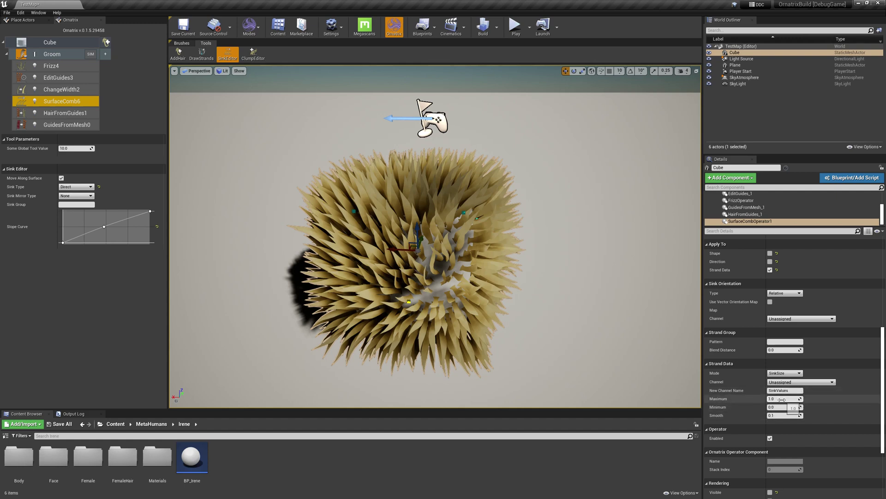
{"action": "mouse_move", "coordinate": [785, 398]}
{"action": "left_mouse_down"}
{"action": "mouse_move", "coordinate": [796, 399]}
{"action": "mouse_move", "coordinate": [787, 398]}
{"action": "left_mouse_up"}
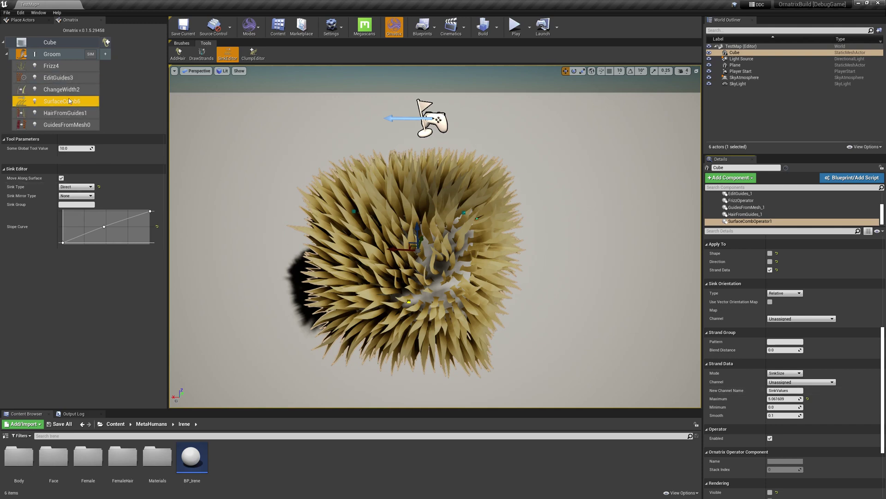
- Assign the SinkValues channel to the Amount of the Frizz4 operator
{"action": "left_click", "coordinate": [54, 66]}
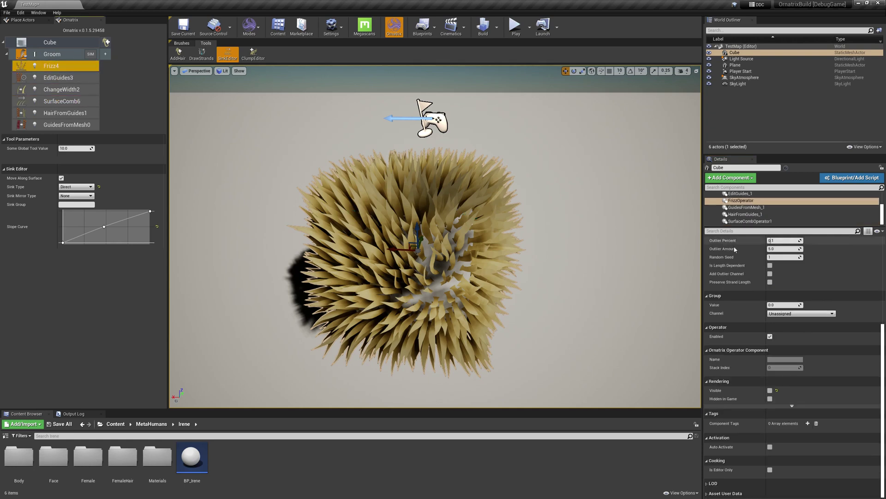
{"action": "scroll", "coordinate": [761, 315], "scroll_direction": "up", "scroll_amount": 5}
{"action": "scroll", "coordinate": [760, 322], "scroll_direction": "up", "scroll_amount": 4}
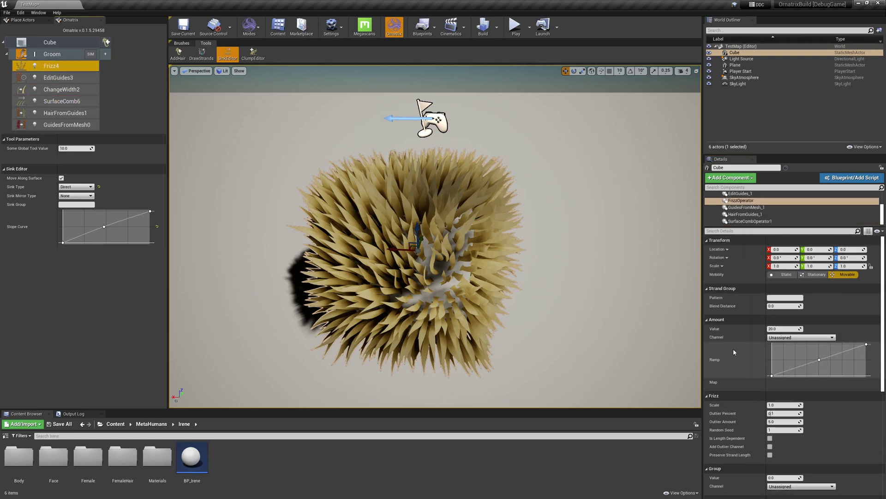
{"action": "left_click", "coordinate": [792, 339]}
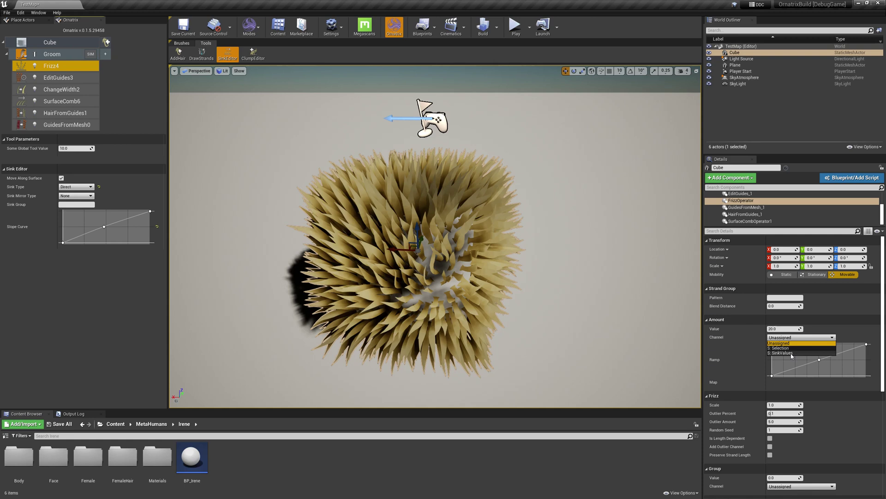
{"action": "left_click", "coordinate": [783, 352]}
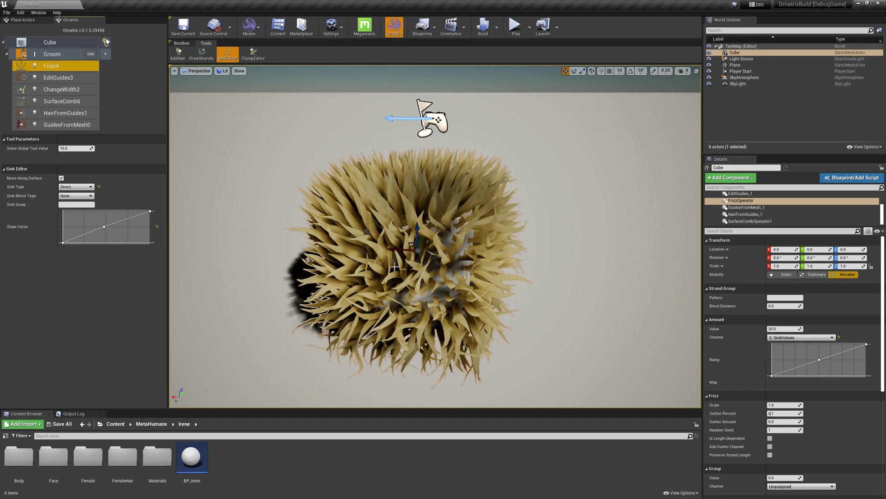
- Leave the SinkEditor for the SurfaceComb operator and pull the end of the sink on the cube's shaded face outward to lengthen it
{"action": "left_click", "coordinate": [73, 105]}
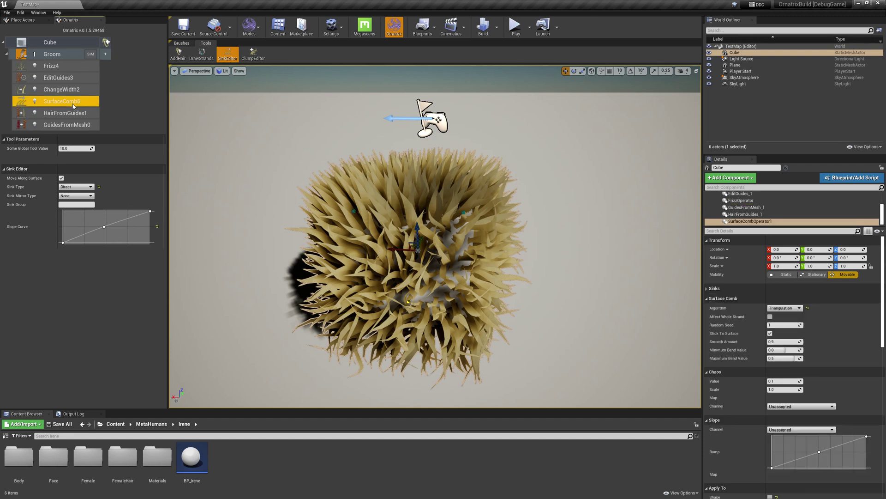
{"action": "left_click", "coordinate": [225, 54]}
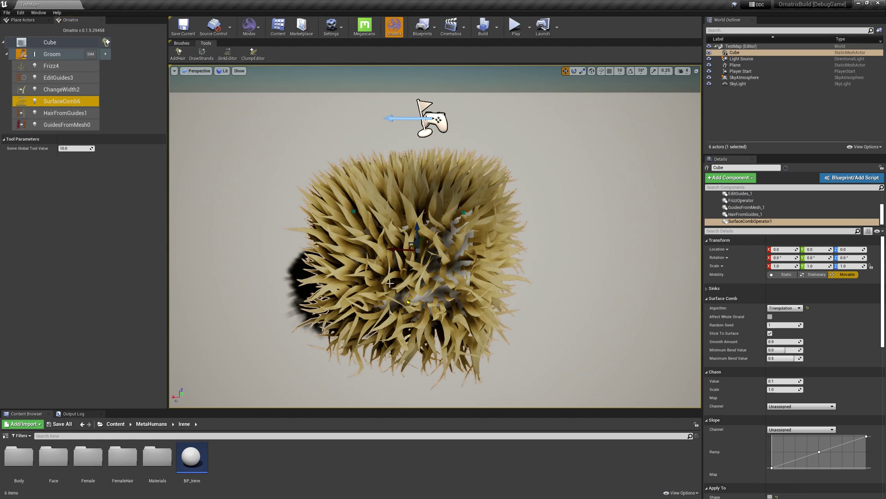
{"action": "left_click_drag", "start_coordinate": [370, 236], "coordinate": [332, 236], "text": "alt"}
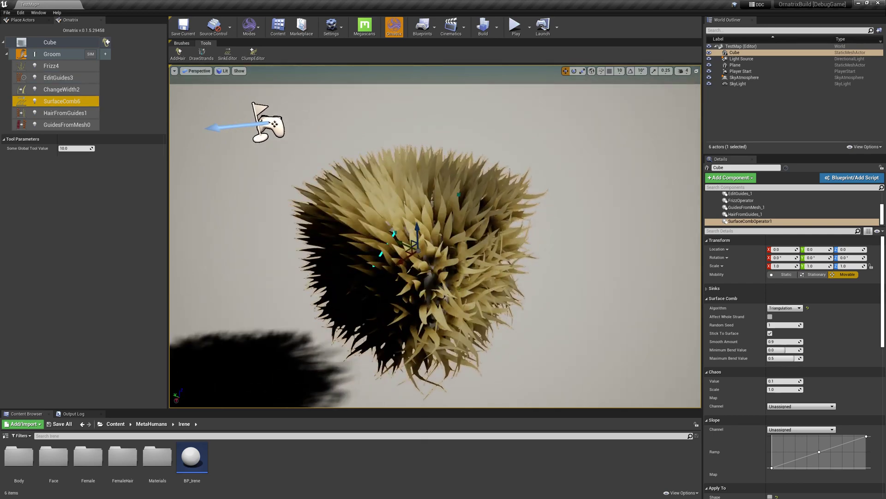
{"action": "left_click_drag", "start_coordinate": [385, 301], "coordinate": [445, 268], "text": "alt"}
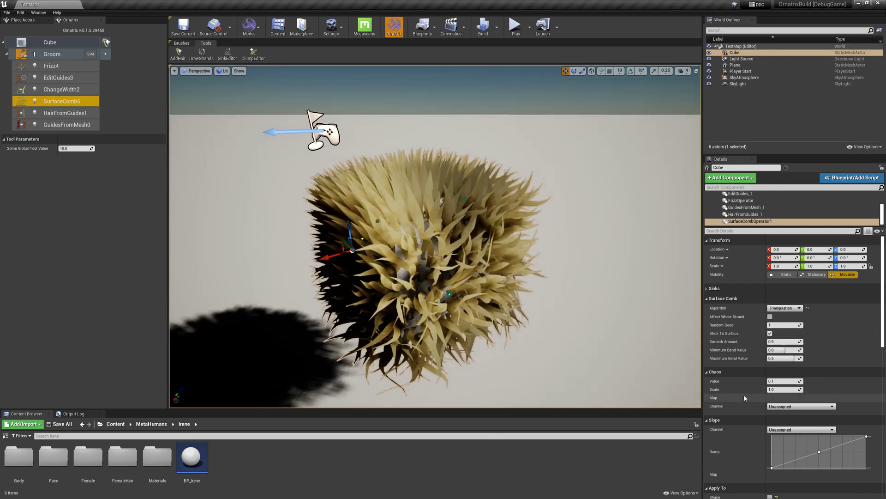
{"action": "scroll", "coordinate": [744, 395], "scroll_direction": "down", "scroll_amount": 5}
{"action": "scroll", "coordinate": [746, 408], "scroll_direction": "down", "scroll_amount": 5}
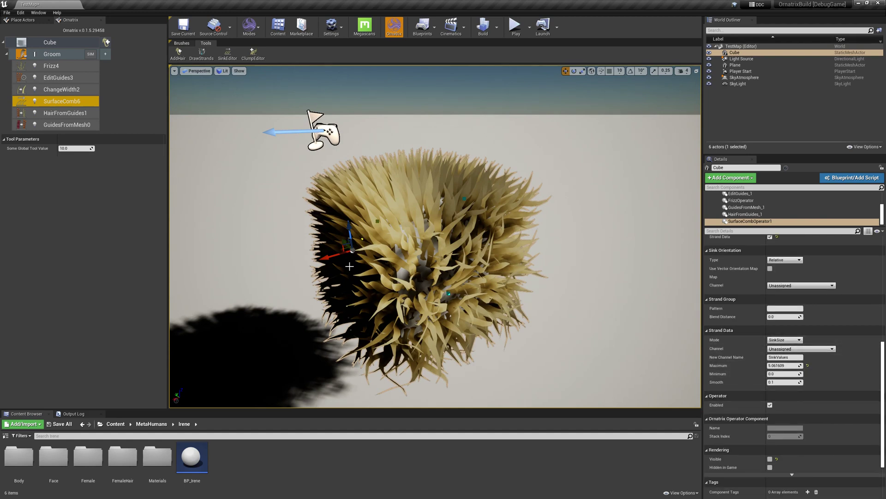
{"action": "right_click_drag", "start_coordinate": [434, 259], "coordinate": [435, 231]}
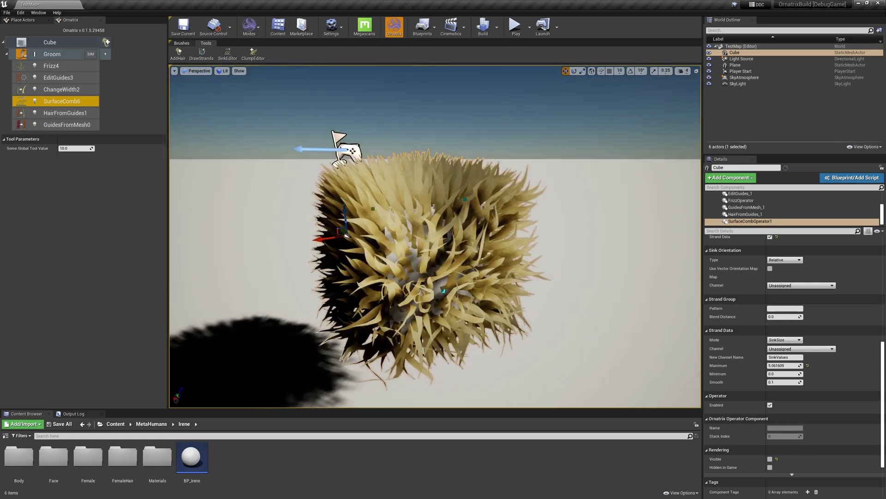
{"action": "right_click_drag", "start_coordinate": [384, 290], "coordinate": [384, 289]}
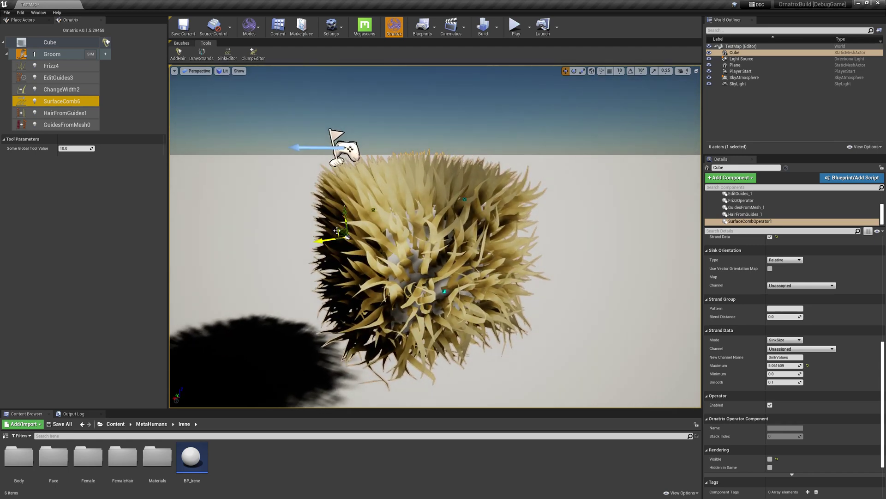
{"action": "left_click_drag", "start_coordinate": [337, 231], "coordinate": [229, 196]}
- Reposition the end of the sink on the cube's adjacent side face to change the frizz there
{"action": "left_click_drag", "start_coordinate": [465, 197], "coordinate": [515, 213], "text": "alt"}
{"action": "left_click_drag", "start_coordinate": [459, 280], "coordinate": [456, 250], "text": "alt"}
{"action": "left_click_drag", "start_coordinate": [415, 306], "coordinate": [400, 287], "text": "alt"}
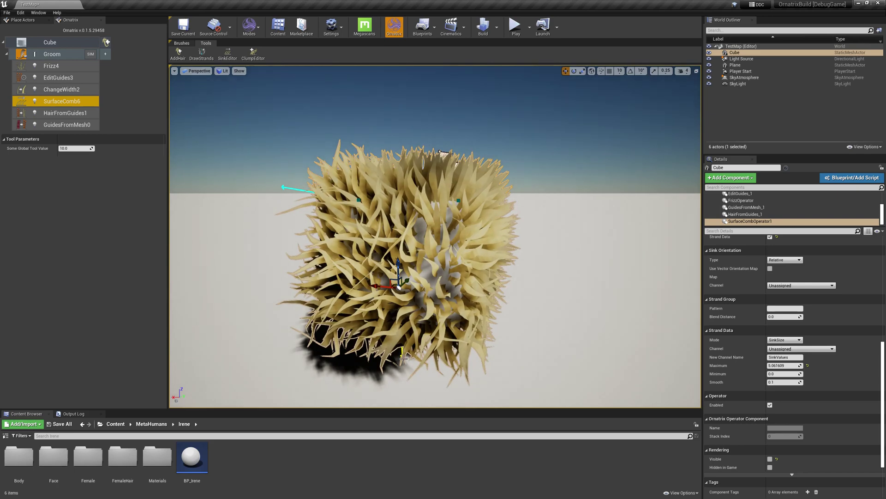
{"action": "left_click_drag", "start_coordinate": [404, 340], "coordinate": [400, 294]}
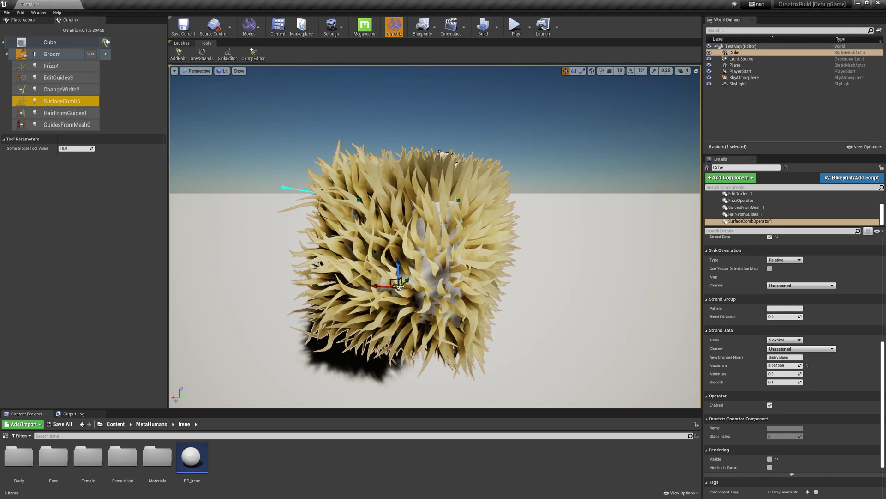
{"action": "left_click_drag", "start_coordinate": [399, 282], "coordinate": [383, 291]}
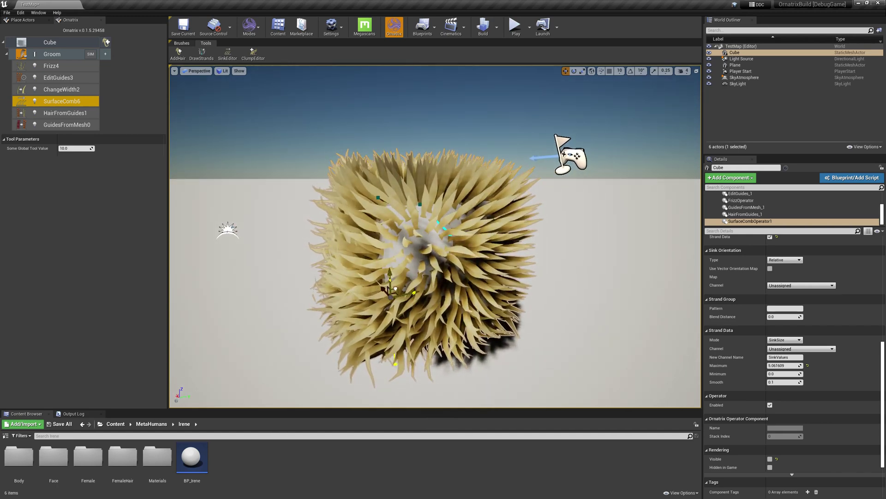
- Lower the Maximum of the SurfaceComb6 operator's Strand Data to 4.537515
{"action": "left_click_drag", "start_coordinate": [506, 254], "coordinate": [420, 287], "text": "alt"}
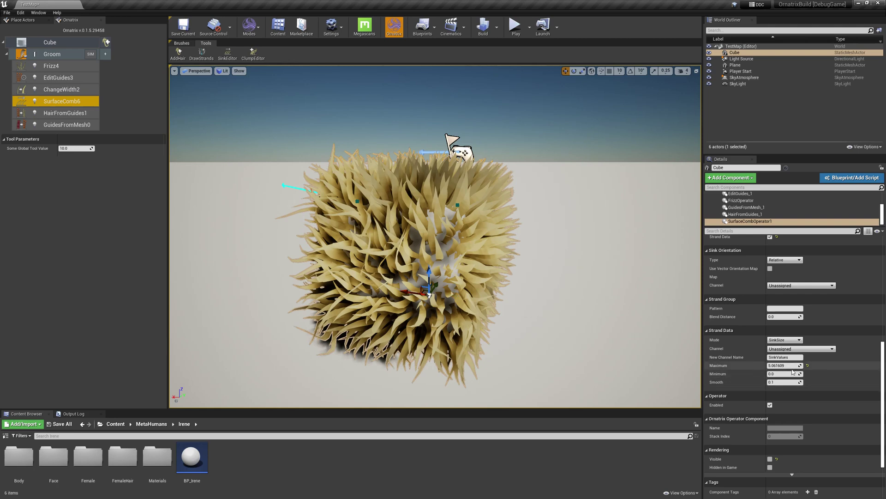
{"action": "left_click_drag", "start_coordinate": [792, 370], "coordinate": [802, 369]}
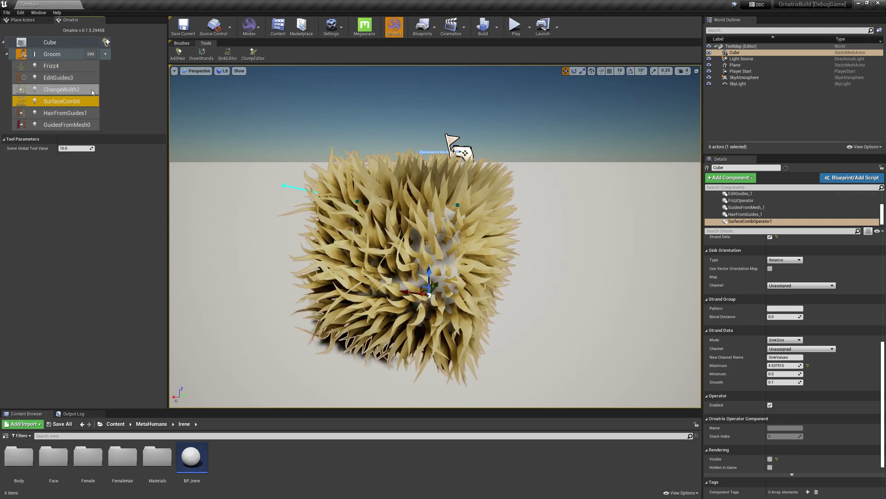
- Assign the SinkValues channel to the Width of the ChangeWidth2 operator and inspect the cube's hair from other angles
{"action": "left_click", "coordinate": [92, 92]}
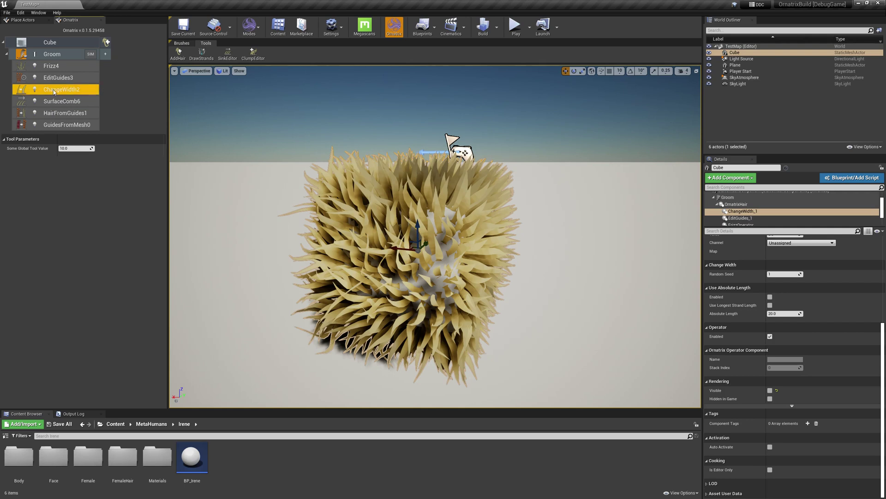
{"action": "scroll", "coordinate": [753, 344], "scroll_direction": "up", "scroll_amount": 8}
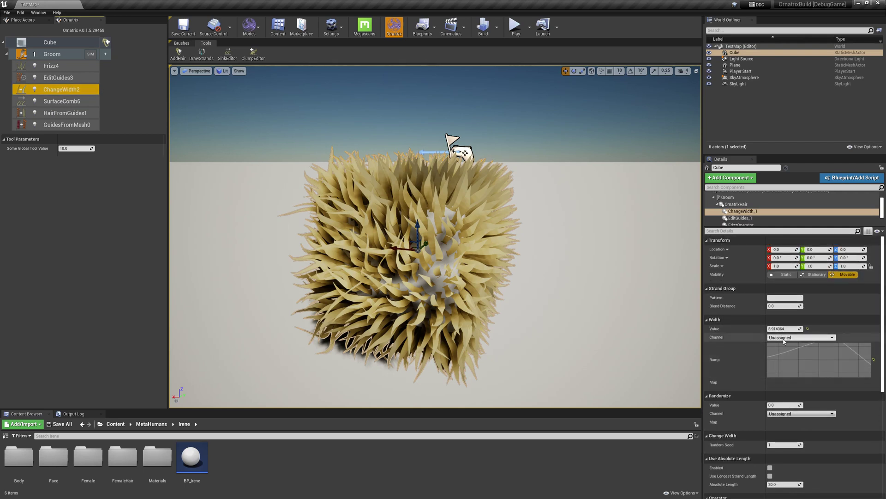
{"action": "left_click", "coordinate": [785, 338]}
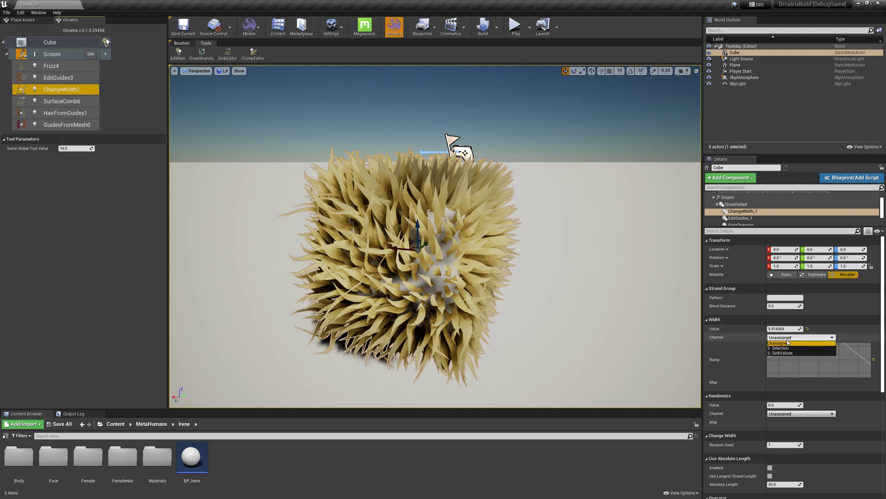
{"action": "left_click", "coordinate": [786, 353]}
{"action": "left_click_drag", "start_coordinate": [490, 229], "coordinate": [490, 295], "text": "alt"}
{"action": "left_click_drag", "start_coordinate": [471, 243], "coordinate": [370, 292], "text": "alt"}
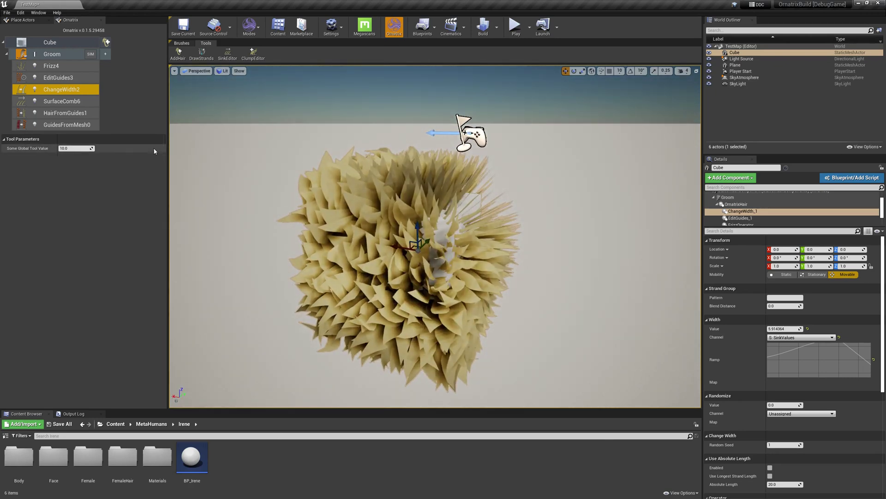
- Return to the SurfaceComb6 operator and adjust the sink beside the cube's bare patch to alter the hair width there
{"action": "left_click", "coordinate": [62, 101]}
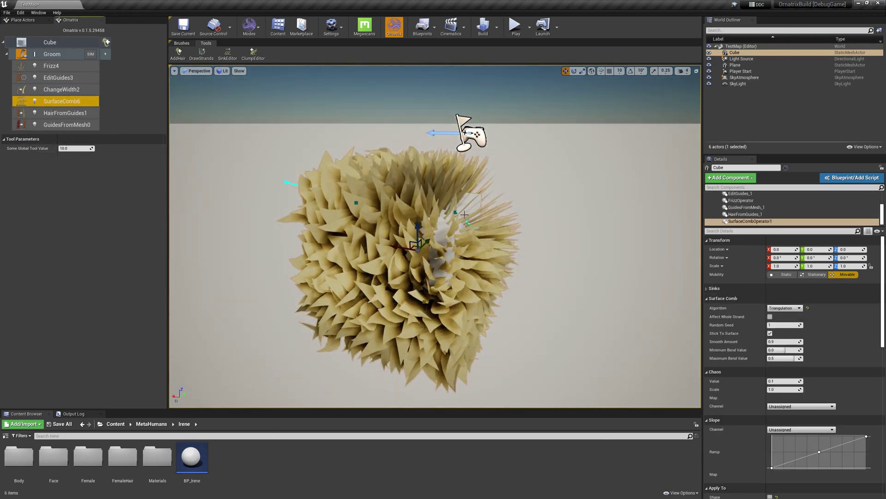
{"action": "left_click_drag", "start_coordinate": [464, 214], "coordinate": [462, 185], "text": "alt"}
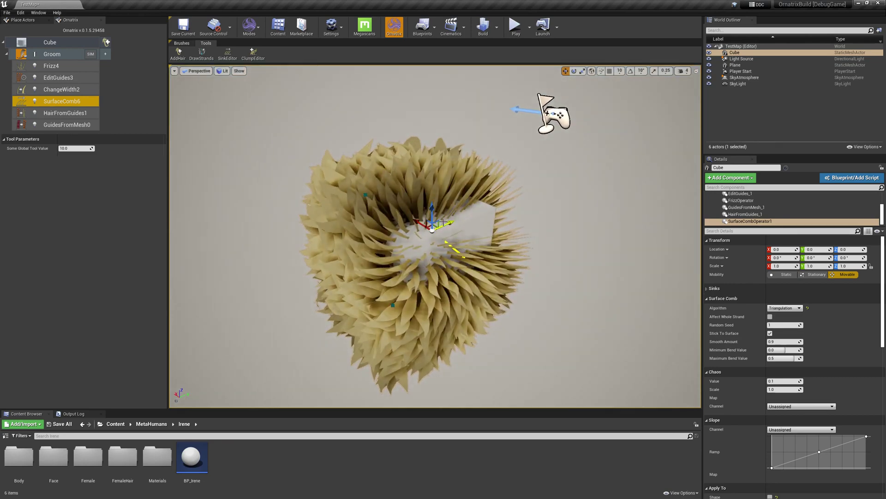
{"action": "mouse_move", "coordinate": [359, 221]}
{"action": "left_mouse_down", "text": "alt"}
{"action": "mouse_move", "coordinate": [407, 236]}
{"action": "mouse_move", "coordinate": [476, 206]}
{"action": "mouse_move", "coordinate": [415, 235]}
{"action": "mouse_move", "coordinate": [470, 213]}
{"action": "mouse_move", "coordinate": [427, 237]}
{"action": "mouse_move", "coordinate": [406, 199]}
{"action": "mouse_move", "coordinate": [422, 236]}
{"action": "left_mouse_up", "text": "alt"}
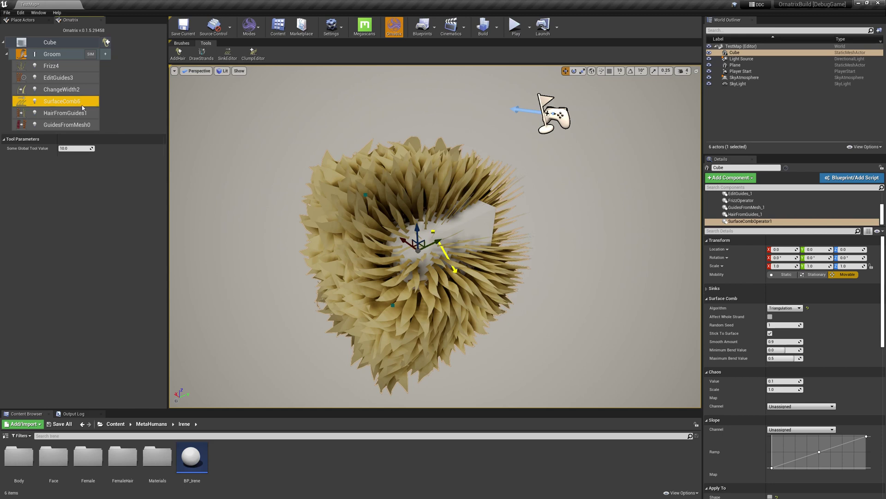
- Rename the SurfaceComb6 operator as FrizzAndWidthValues
{"action": "double_click", "coordinate": [71, 102]}
{"action": "type", "text": "Fri"}
{"action": "type", "text": "zzAndWidthValues"}
{"action": "key", "text": "Return"}
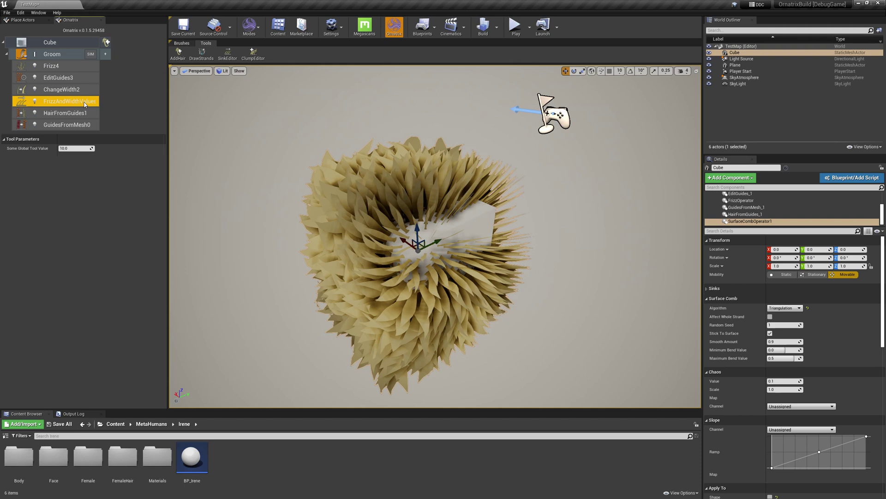